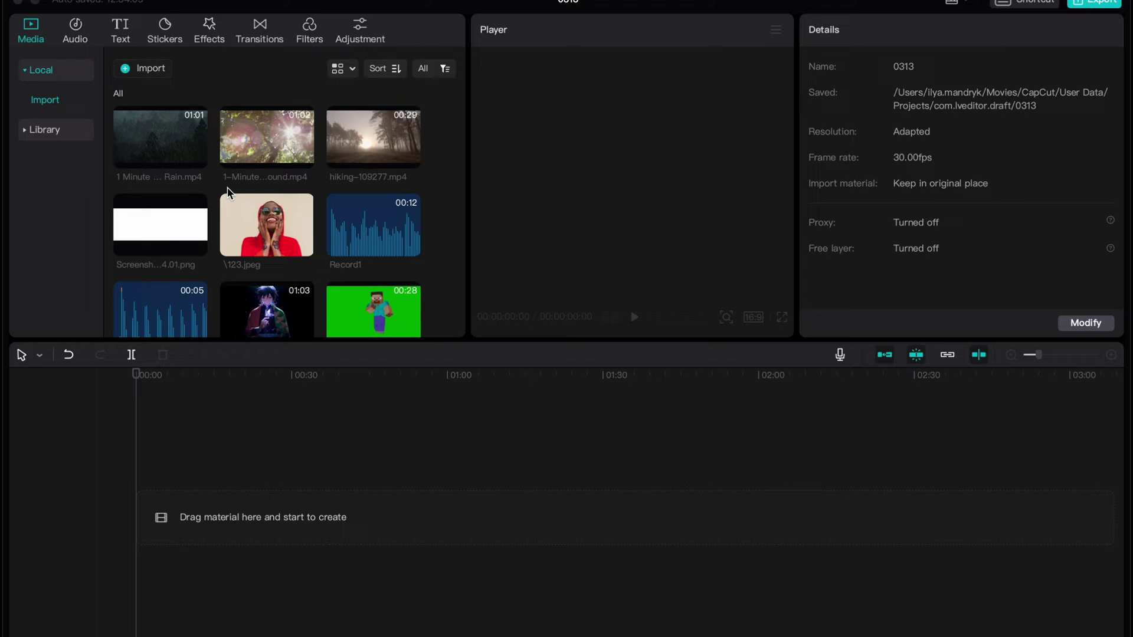
{"action": "scroll", "coordinate": [244, 204], "scroll_direction": "down", "scroll_amount": 2}
{"action": "scroll", "coordinate": [248, 216], "scroll_direction": "down", "scroll_amount": 1}
{"action": "scroll", "coordinate": [249, 215], "scroll_direction": "up", "scroll_amount": 1}
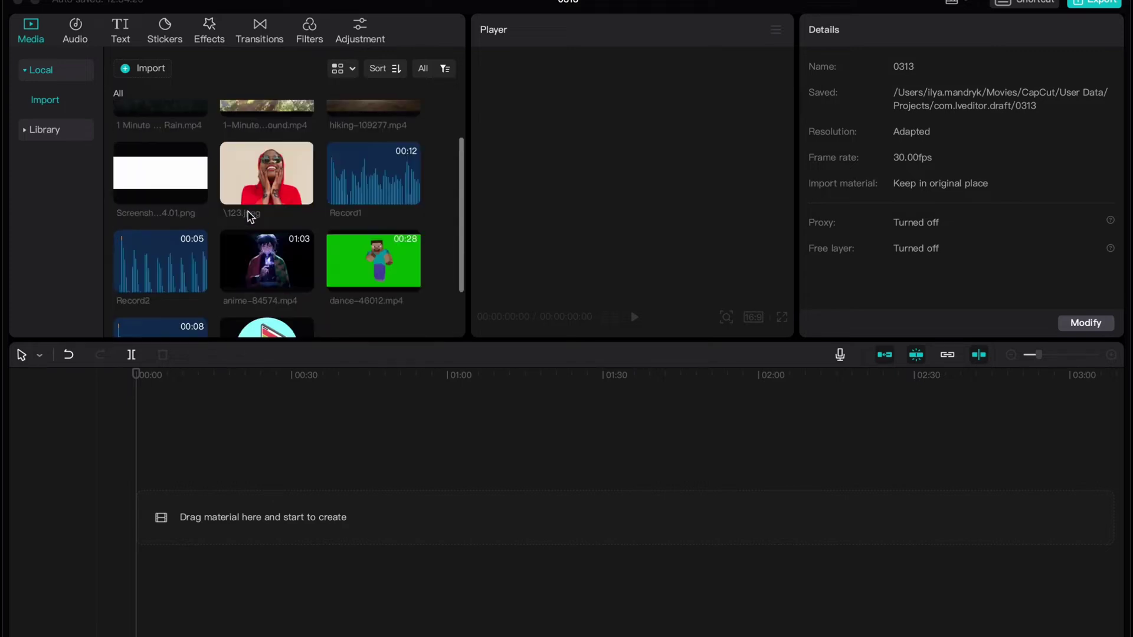
{"action": "scroll", "coordinate": [309, 271], "scroll_direction": "down", "scroll_amount": 3}
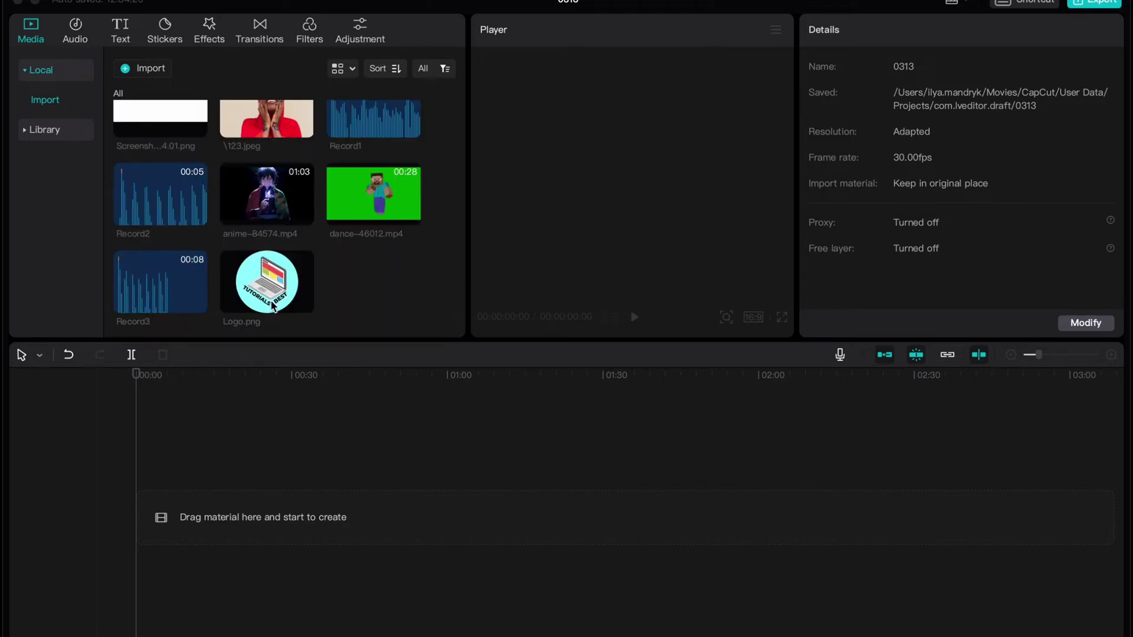
{"action": "scroll", "coordinate": [341, 303], "scroll_direction": "up", "scroll_amount": 5}
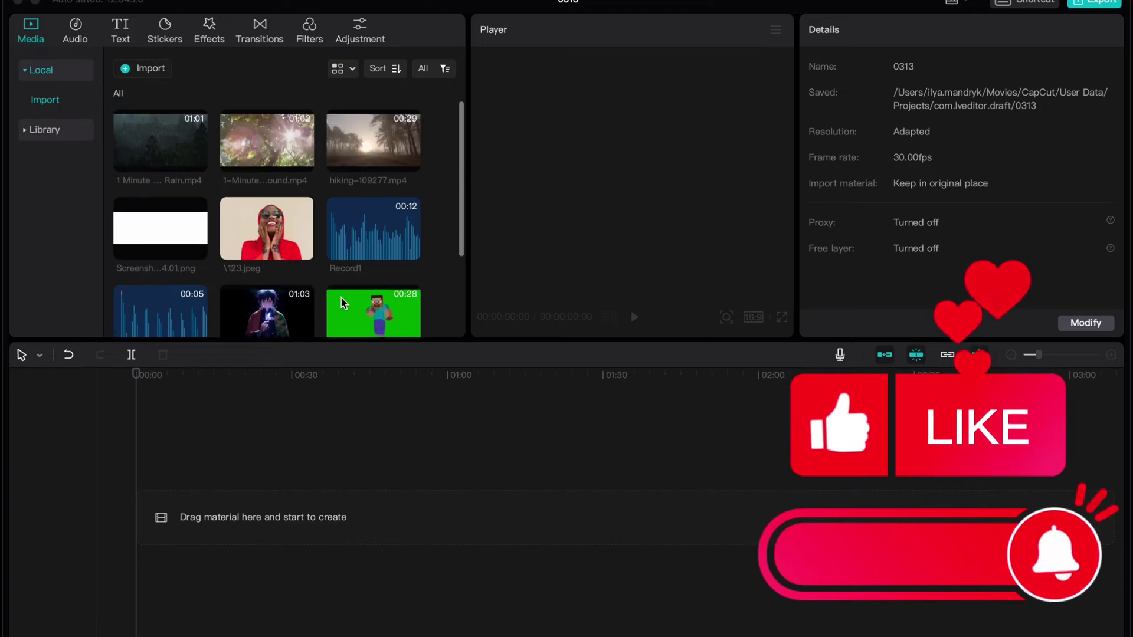
{"action": "scroll", "coordinate": [341, 304], "scroll_direction": "down", "scroll_amount": 2}
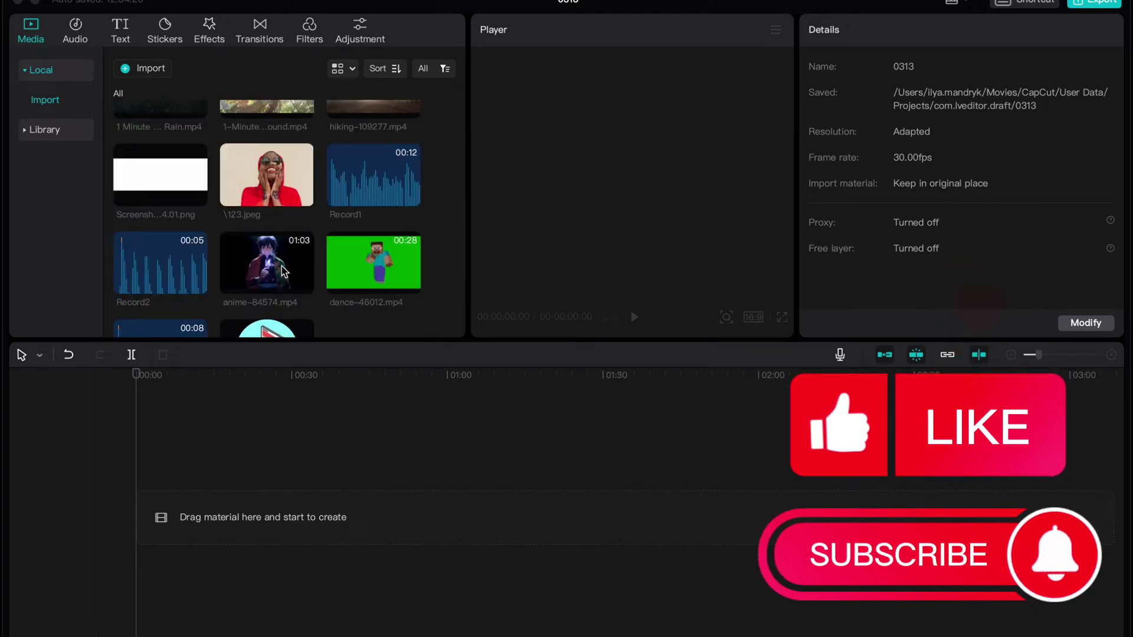
Add anime-84574.mp4 to the timeline and preview it from 00:00.
{"action": "left_click_drag", "start_coordinate": [282, 267], "coordinate": [177, 523]}
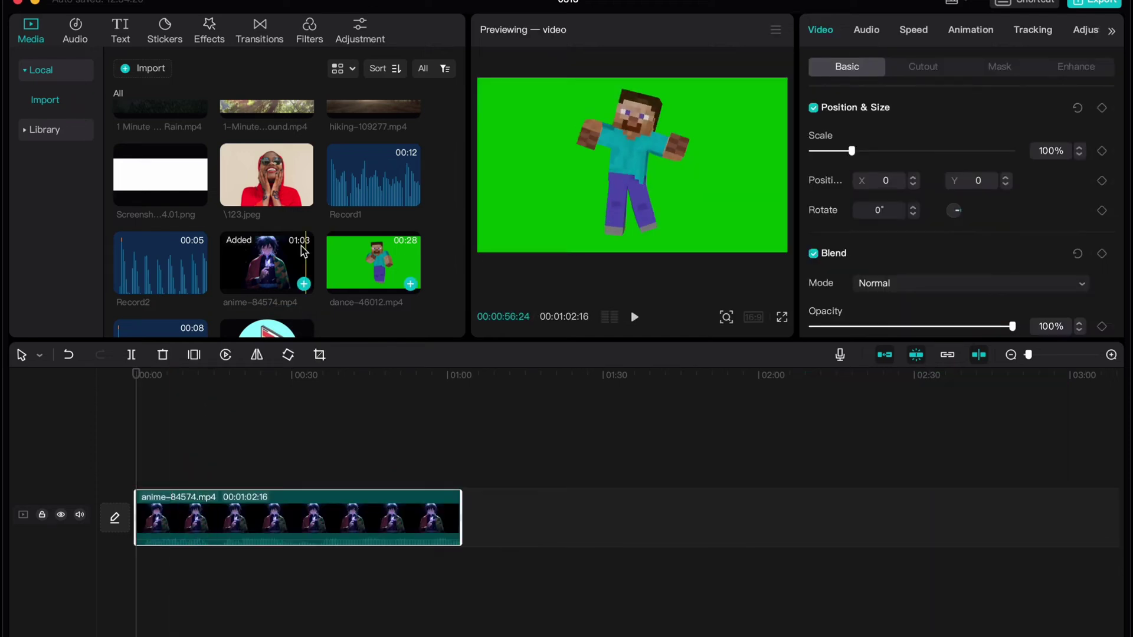
{"action": "scroll", "coordinate": [311, 405], "scroll_direction": "up", "scroll_amount": 2}
{"action": "scroll", "coordinate": [299, 440], "scroll_direction": "up", "scroll_amount": 2}
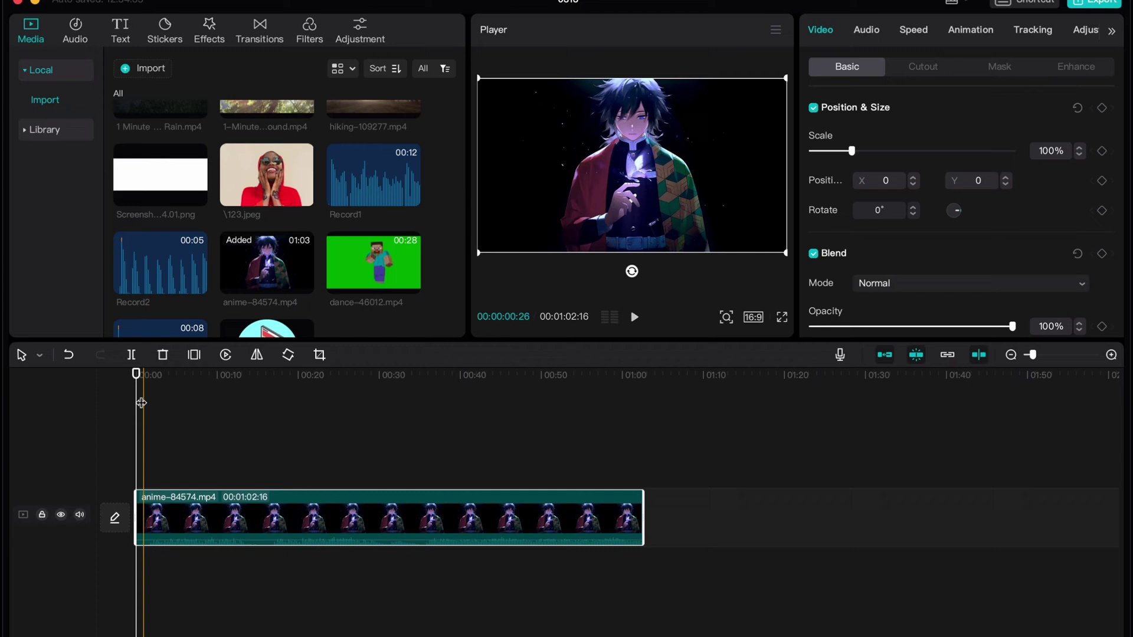
{"action": "left_click", "coordinate": [128, 379]}
{"action": "key", "text": "space"}
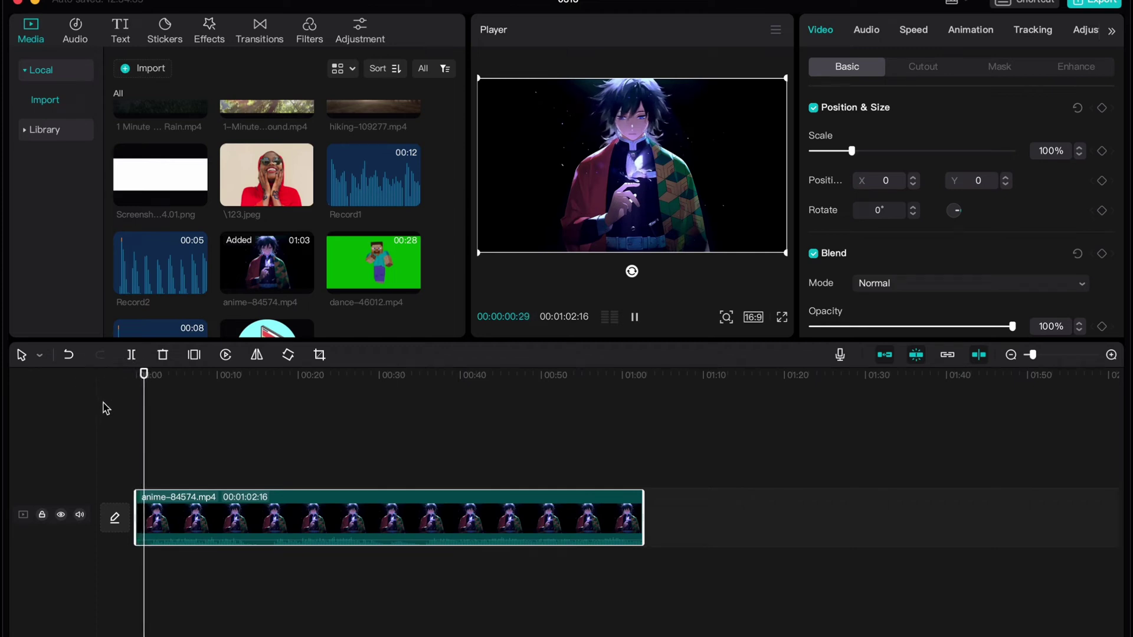
{"action": "key", "text": "space"}
Change the project aspect ratio from 16:9 to vertical 9:16.
{"action": "left_click", "coordinate": [754, 318]}
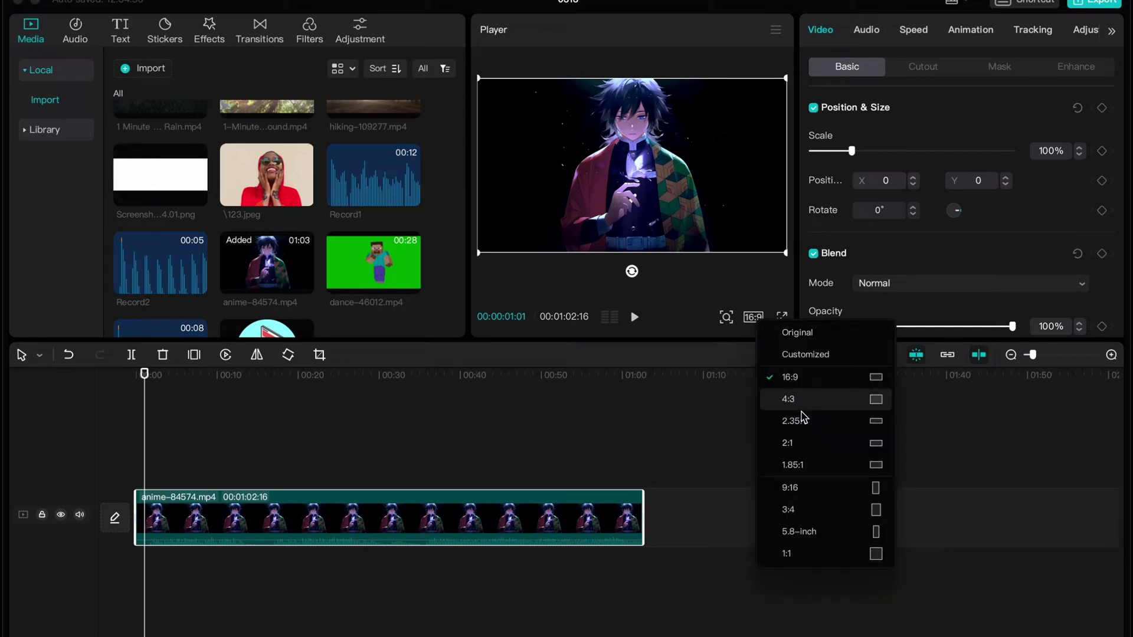
{"action": "left_click", "coordinate": [804, 496]}
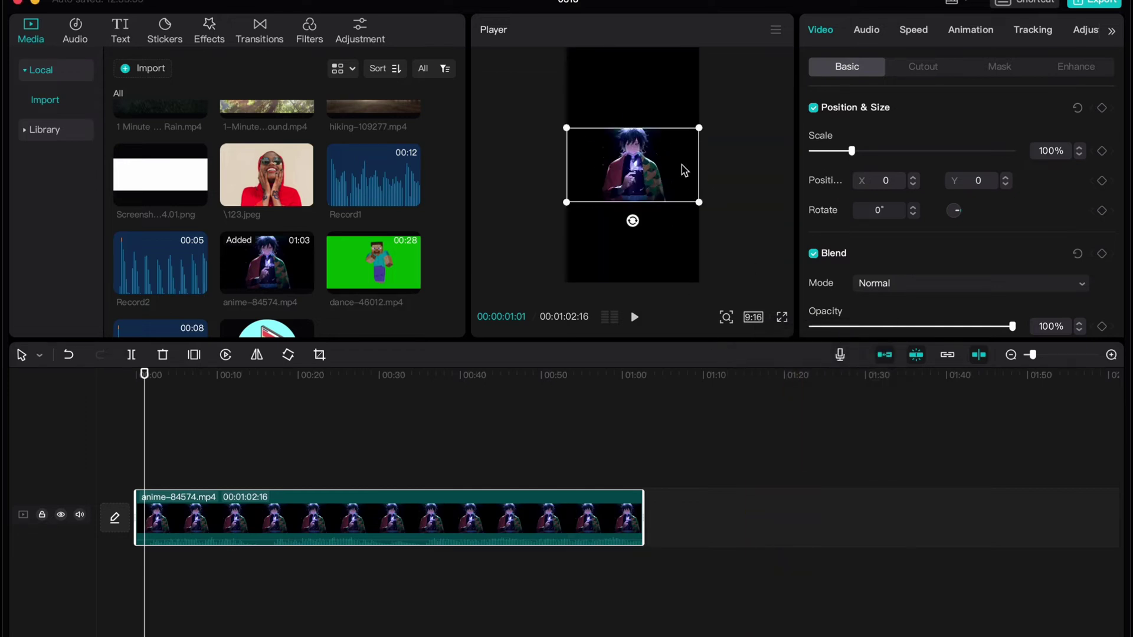
{"action": "scroll", "coordinate": [856, 203], "scroll_direction": "down", "scroll_amount": 5}
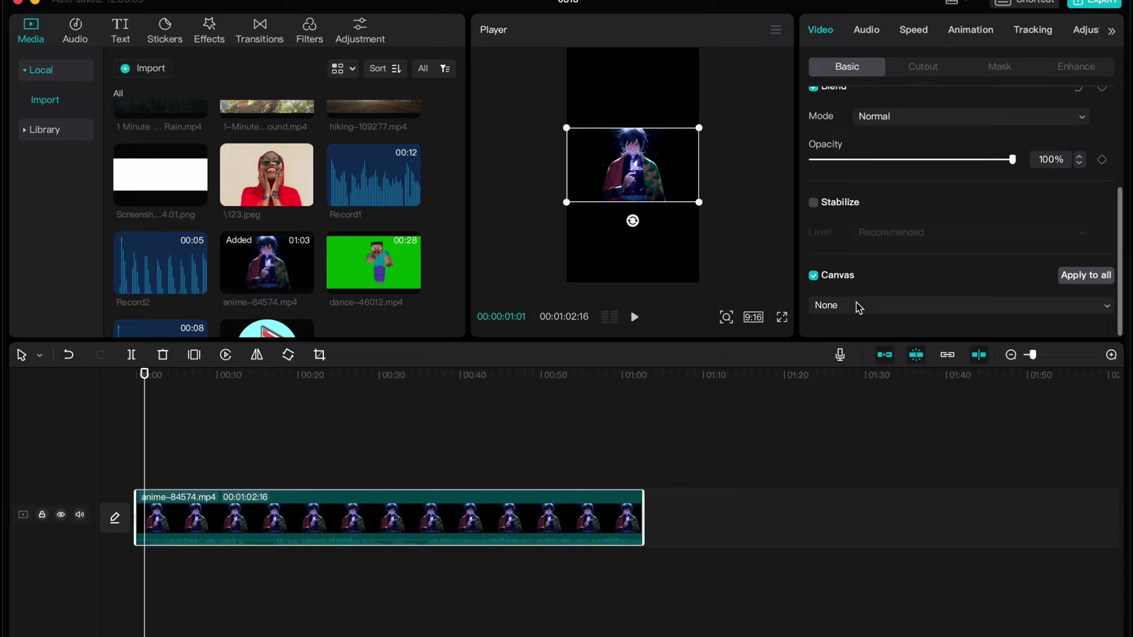
Set the canvas to the plaid Style background and scale the anime clip up to fill the frame.
{"action": "left_click", "coordinate": [856, 304]}
{"action": "left_click", "coordinate": [862, 408]}
{"action": "scroll", "coordinate": [957, 307], "scroll_direction": "down", "scroll_amount": 3}
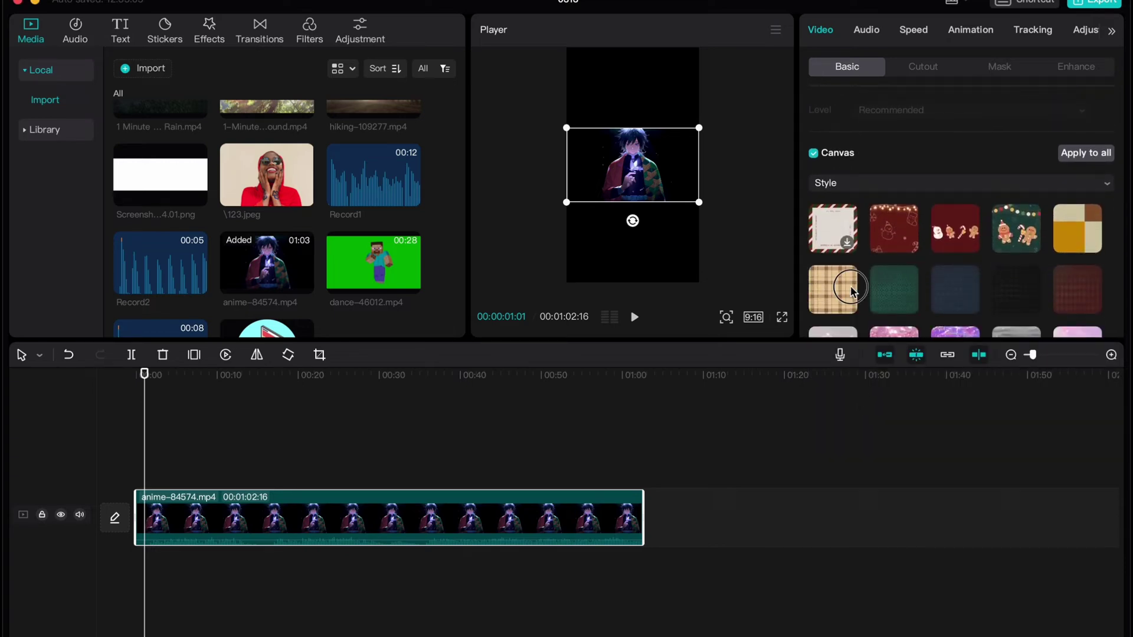
{"action": "left_click", "coordinate": [841, 285]}
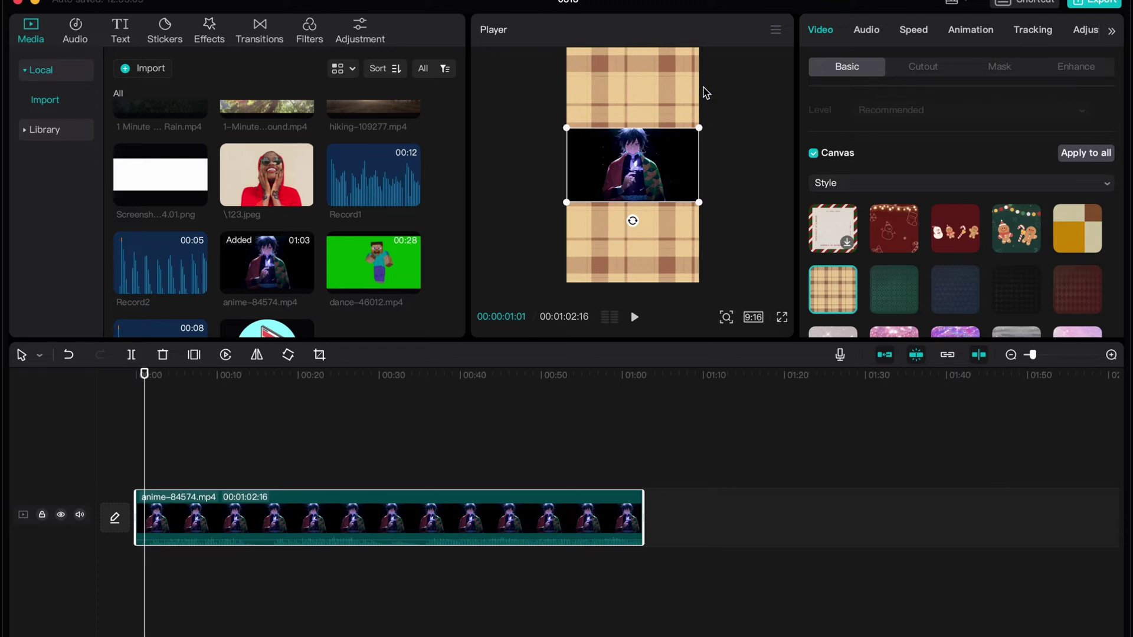
{"action": "left_click_drag", "start_coordinate": [700, 204], "coordinate": [775, 245]}
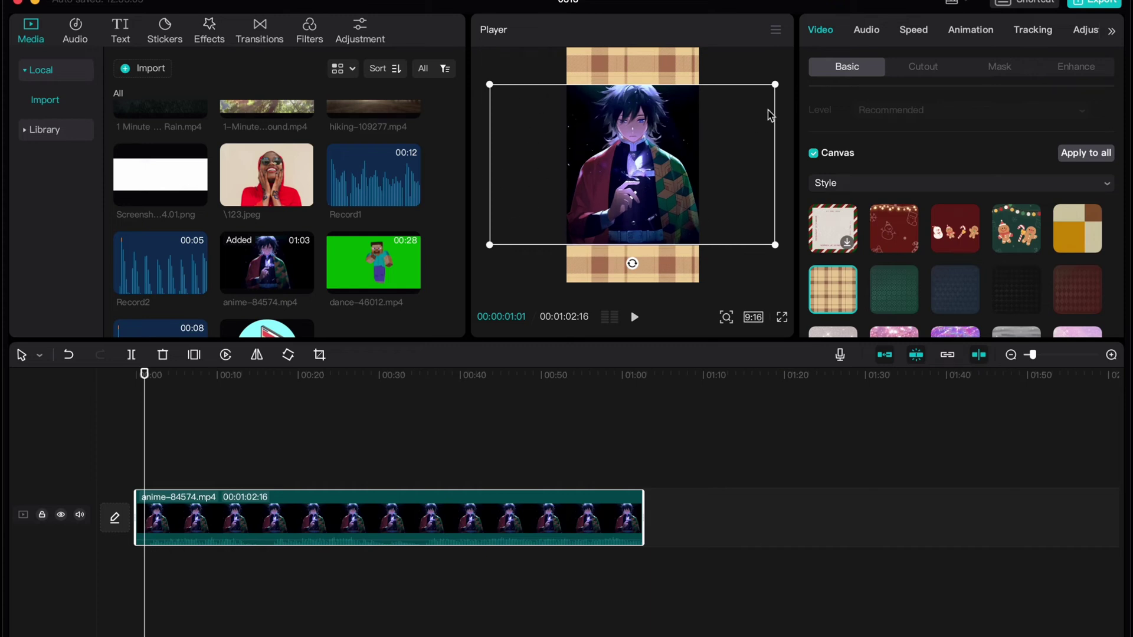
{"action": "left_click_drag", "start_coordinate": [775, 244], "coordinate": [832, 285]}
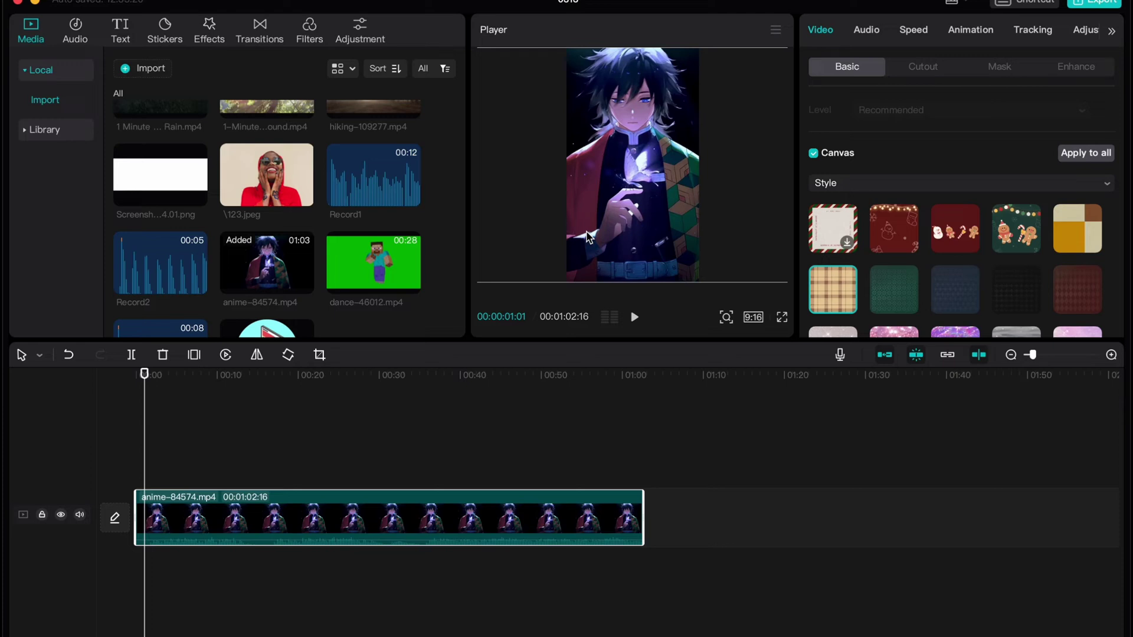
Mute the anime clip's audio and trim its end to 00:00:49:26.
{"action": "key", "text": "space"}
{"action": "key", "text": "space"}
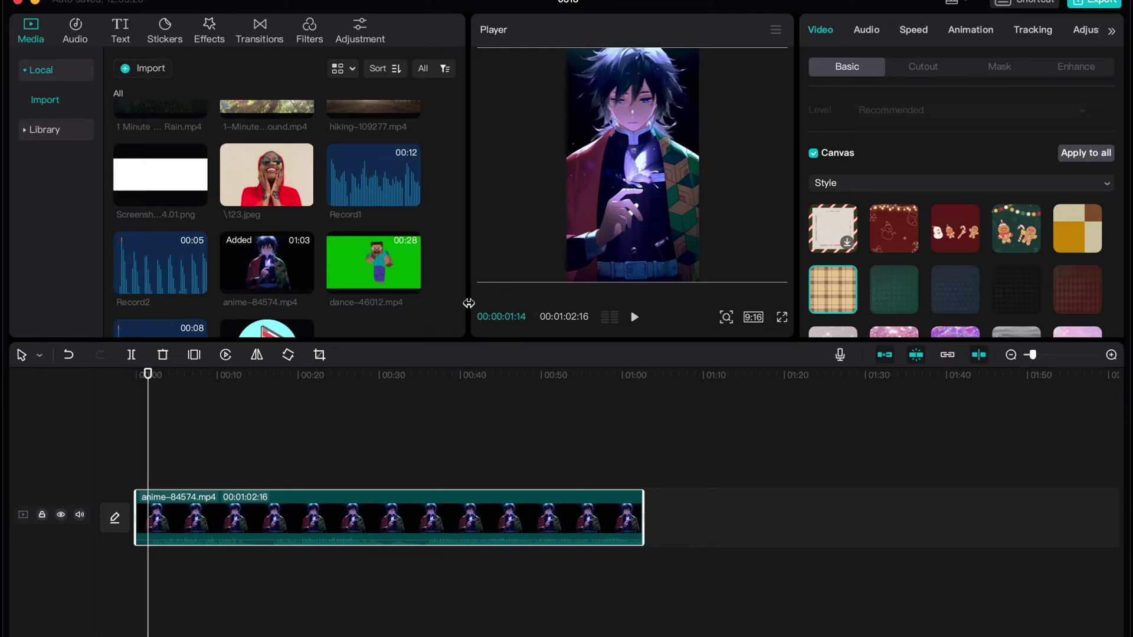
{"action": "left_click", "coordinate": [80, 515]}
{"action": "key", "text": "space"}
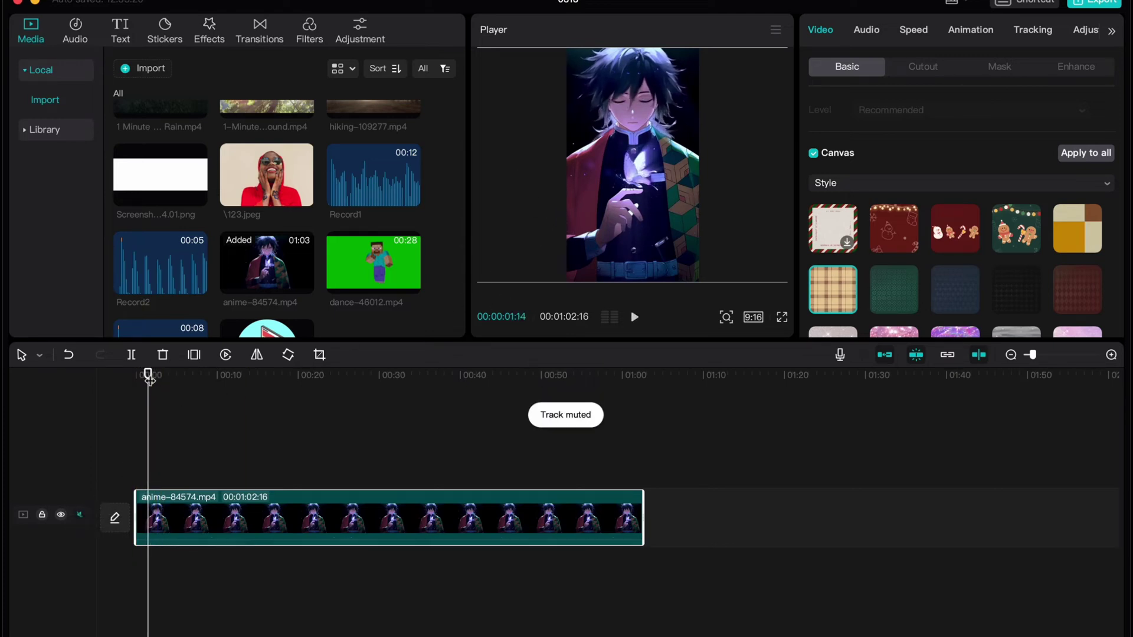
{"action": "left_click", "coordinate": [137, 374]}
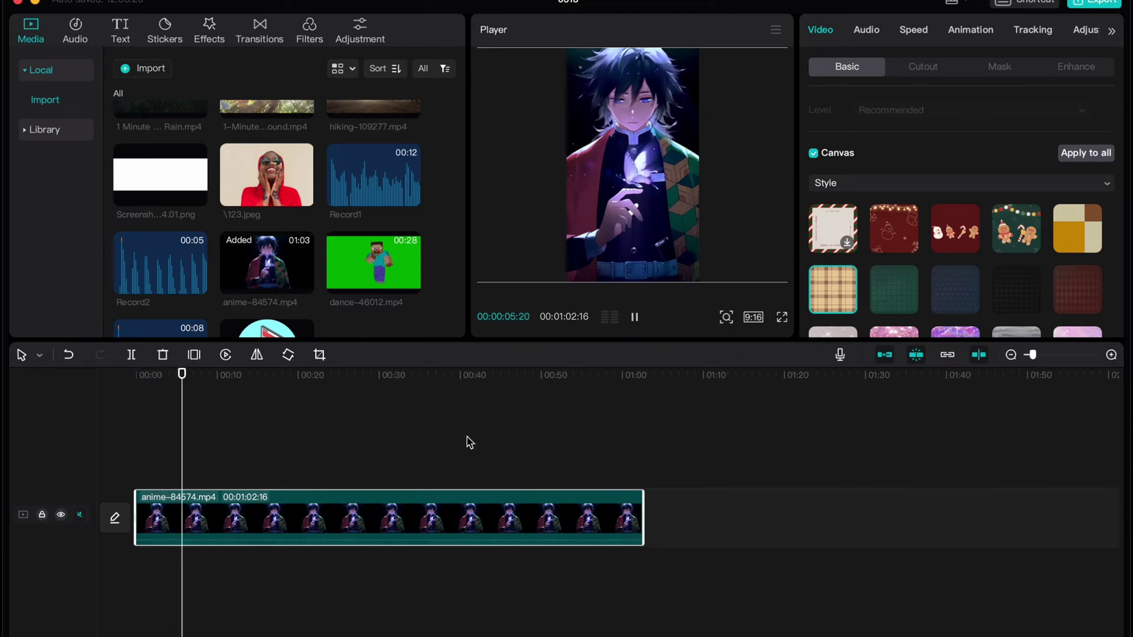
{"action": "key", "text": "space"}
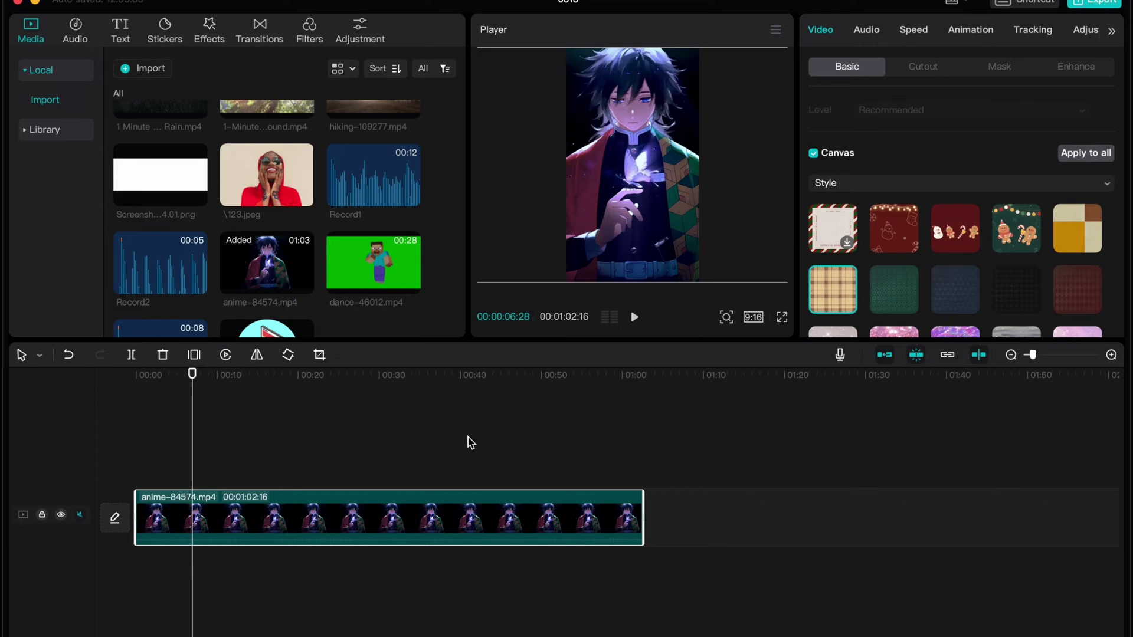
{"action": "scroll", "coordinate": [470, 443], "scroll_direction": "up", "scroll_amount": 1}
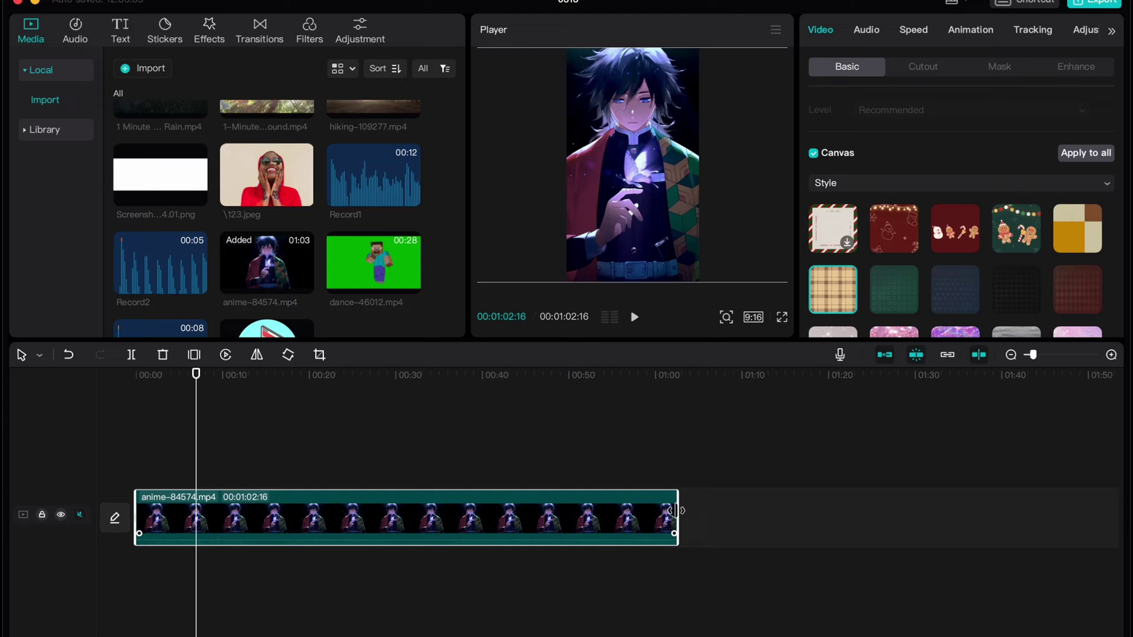
{"action": "left_click_drag", "start_coordinate": [675, 511], "coordinate": [659, 512]}
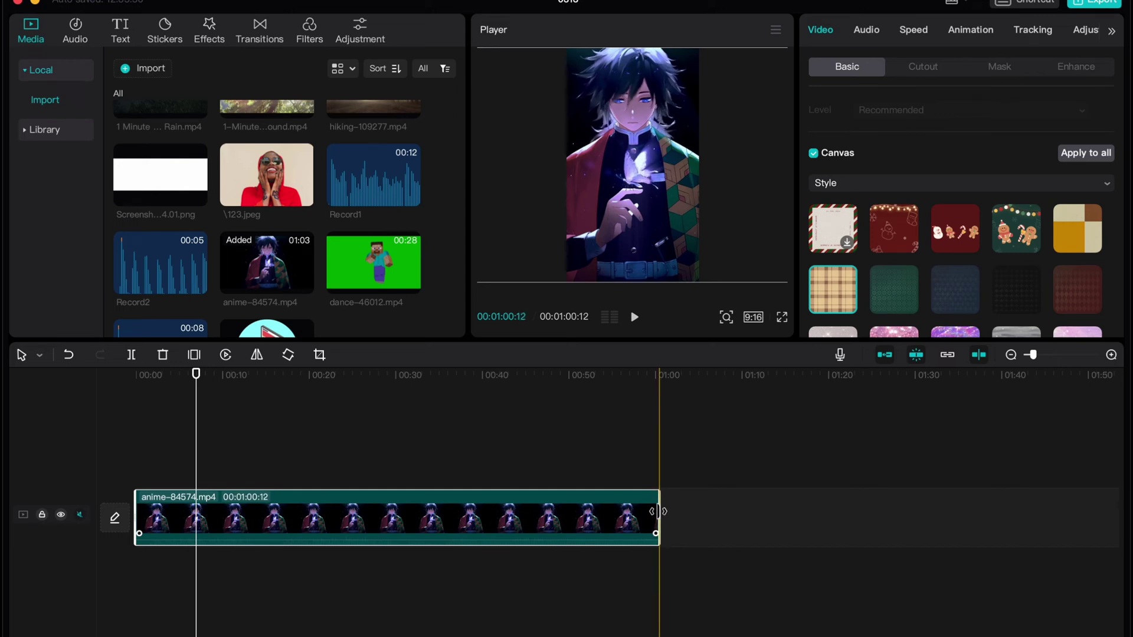
{"action": "left_click_drag", "start_coordinate": [659, 511], "coordinate": [568, 503]}
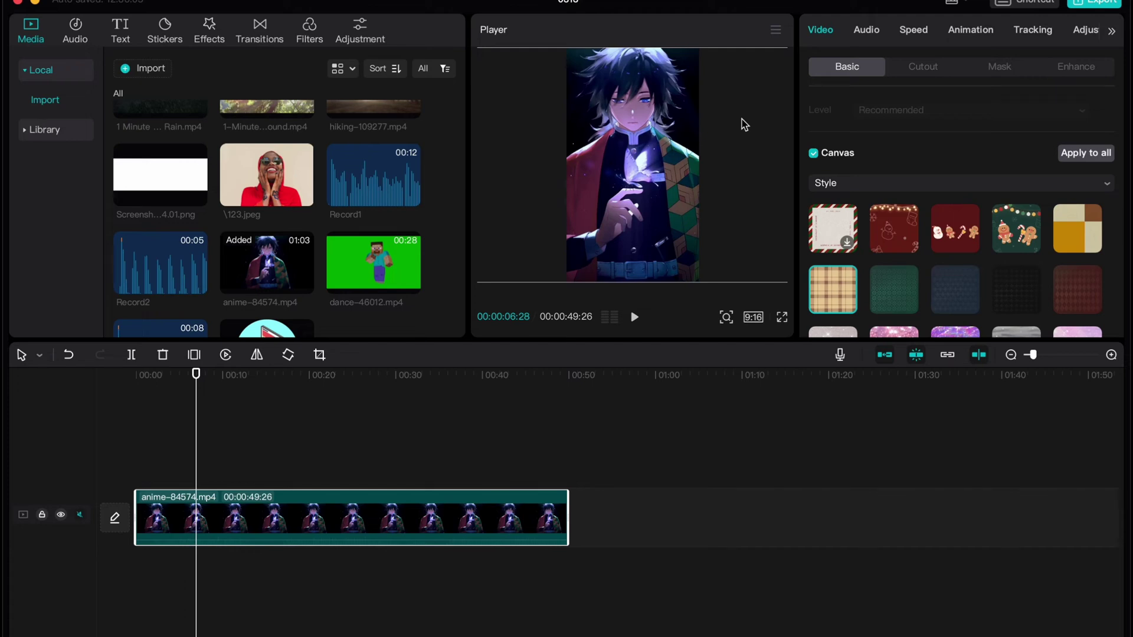
Add Logo.png above the clip, shrink it, move it top-left and set opacity to 51%.
{"action": "mouse_move", "coordinate": [292, 330]}
{"action": "left_mouse_down"}
{"action": "mouse_move", "coordinate": [224, 478]}
{"action": "mouse_move", "coordinate": [133, 465]}
{"action": "mouse_move", "coordinate": [568, 460]}
{"action": "left_mouse_up"}
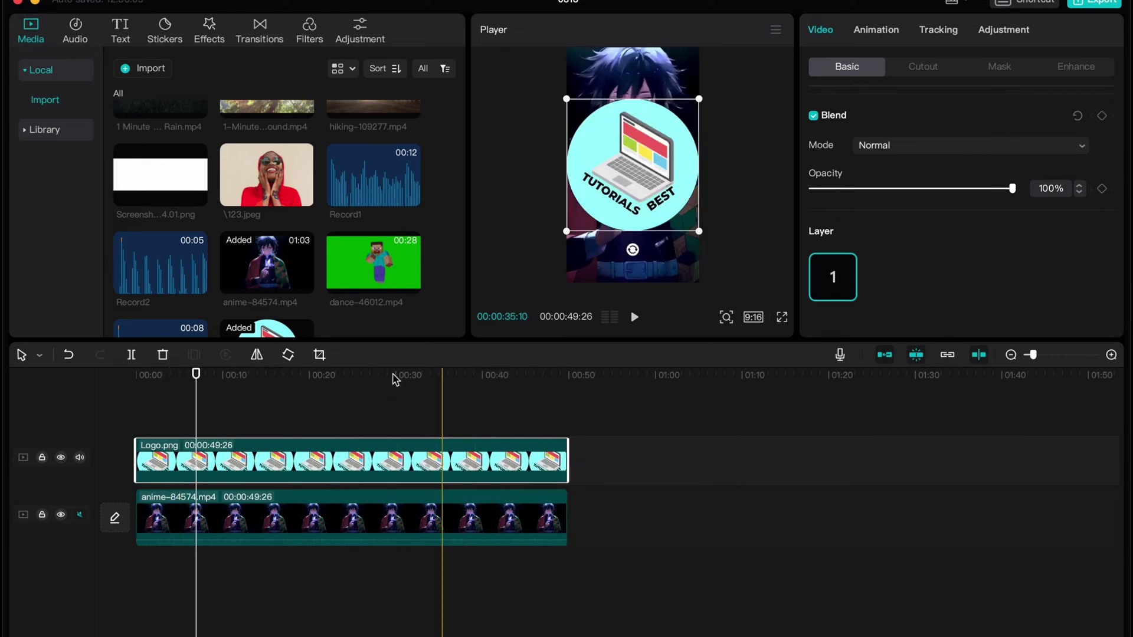
{"action": "mouse_move", "coordinate": [700, 232]}
{"action": "left_mouse_down"}
{"action": "mouse_move", "coordinate": [638, 177]}
{"action": "mouse_move", "coordinate": [634, 266]}
{"action": "left_mouse_up"}
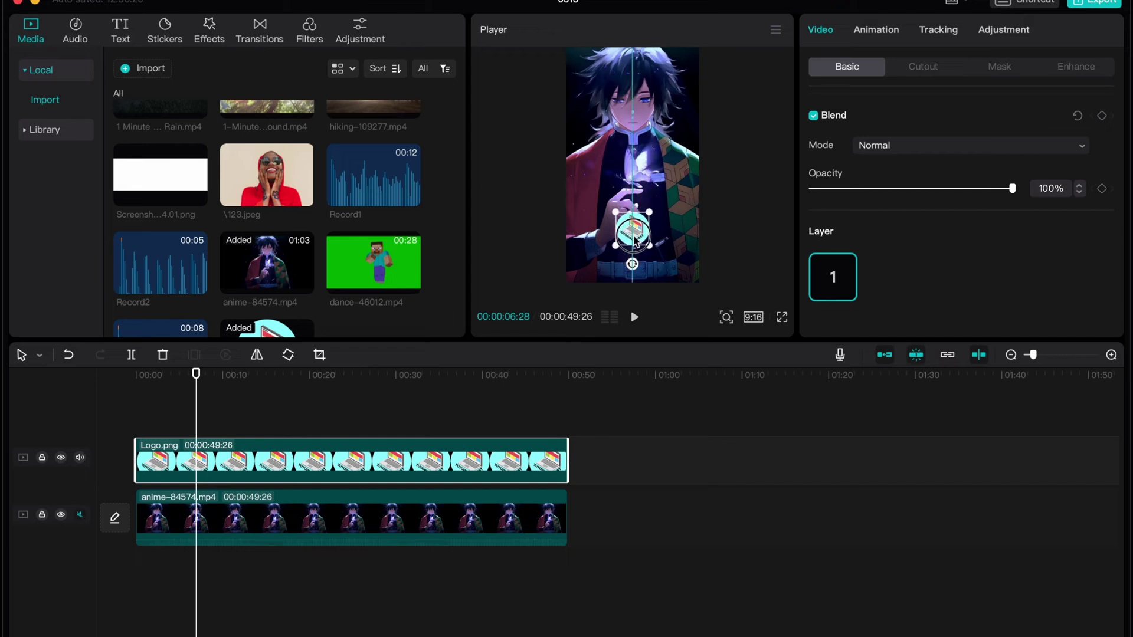
{"action": "left_click", "coordinate": [505, 407]}
{"action": "left_click", "coordinate": [640, 272]}
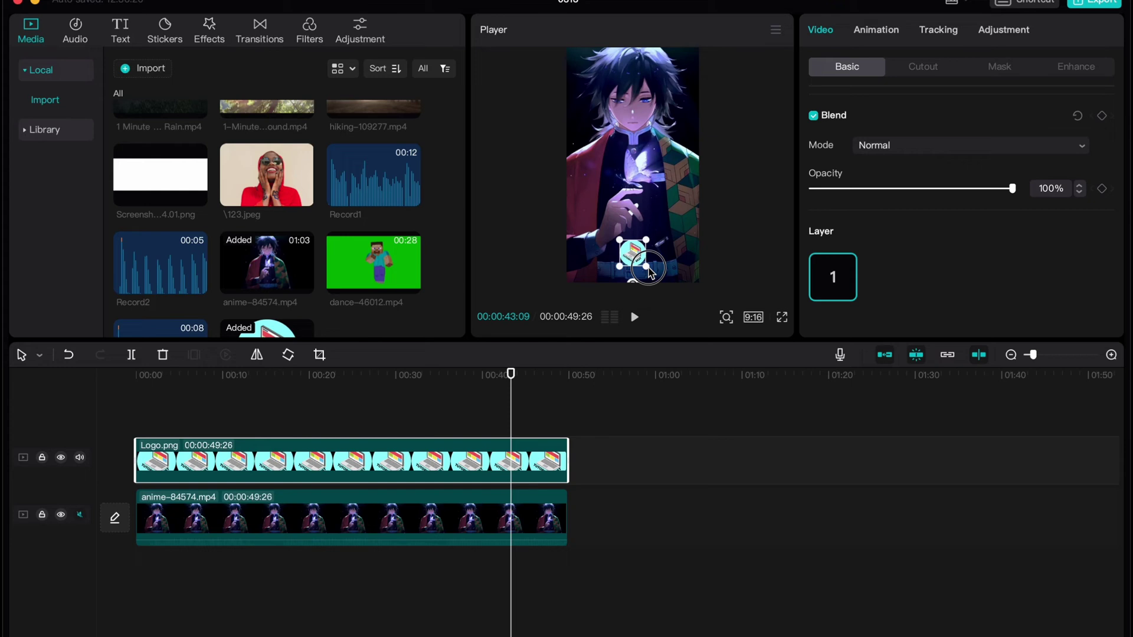
{"action": "left_click_drag", "start_coordinate": [636, 263], "coordinate": [591, 72]}
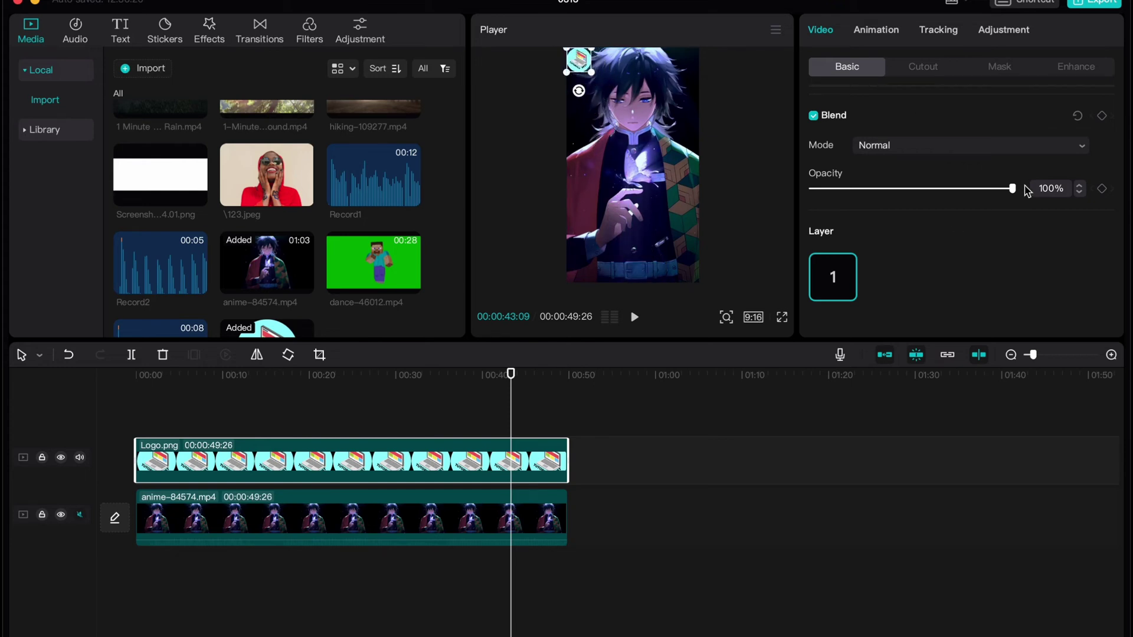
{"action": "left_click_drag", "start_coordinate": [1011, 189], "coordinate": [915, 191]}
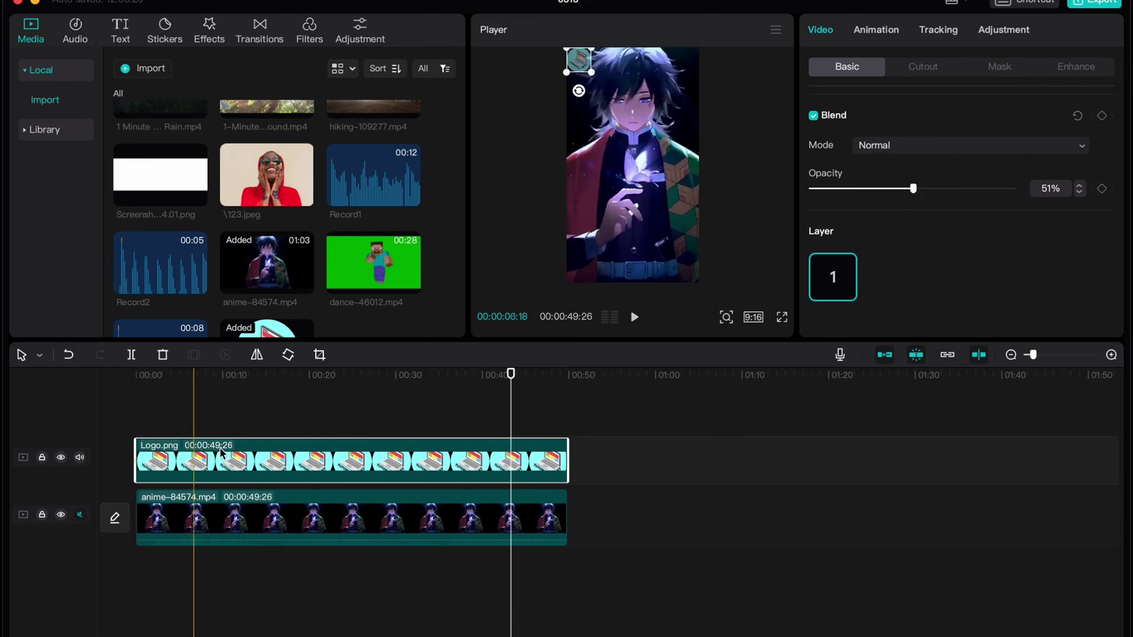
{"action": "left_click", "coordinate": [136, 374]}
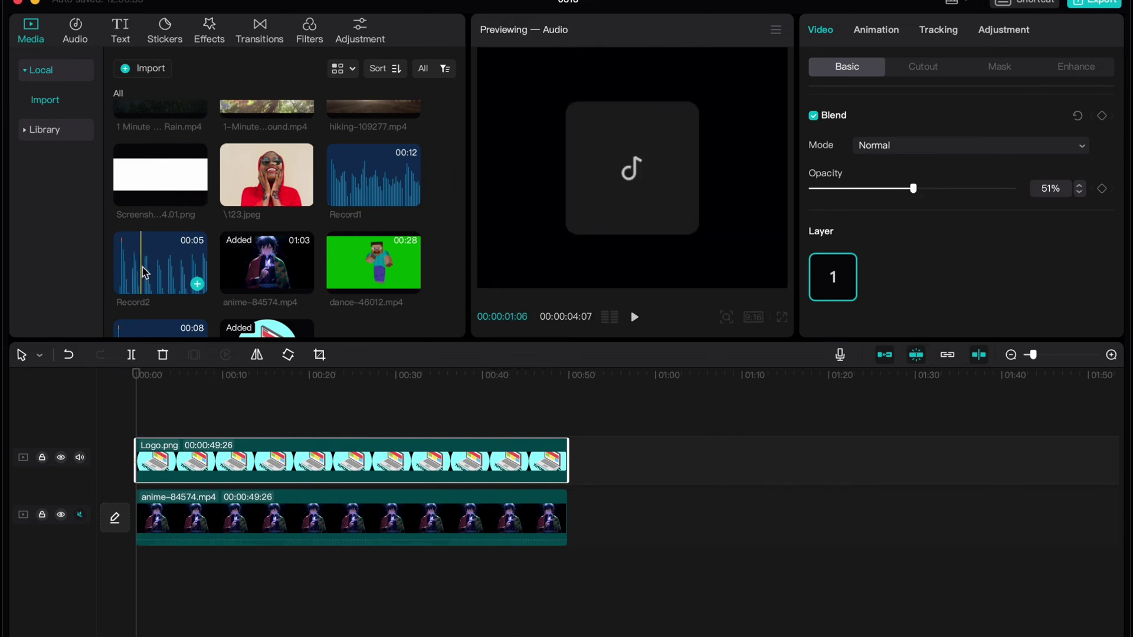
Drop Record2 audio onto a new track at 0:00, about 0:12 and about 0:26.
{"action": "mouse_move", "coordinate": [181, 270]}
{"action": "left_mouse_down"}
{"action": "mouse_move", "coordinate": [163, 571]}
{"action": "mouse_move", "coordinate": [252, 599]}
{"action": "mouse_move", "coordinate": [252, 585]}
{"action": "left_mouse_up"}
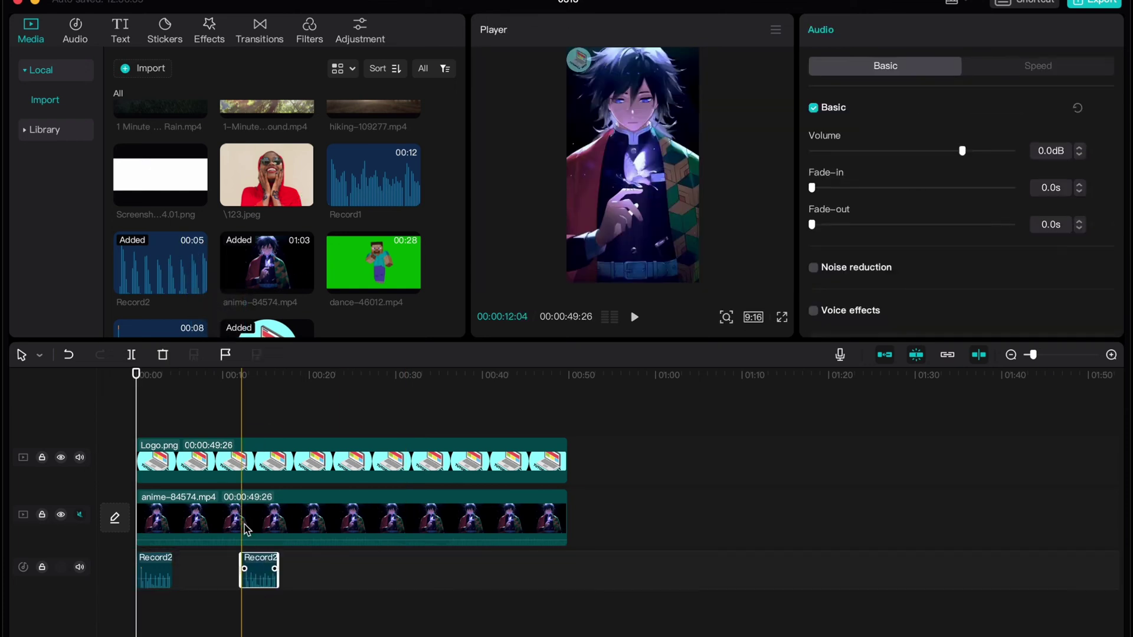
{"action": "left_click_drag", "start_coordinate": [181, 266], "coordinate": [371, 571]}
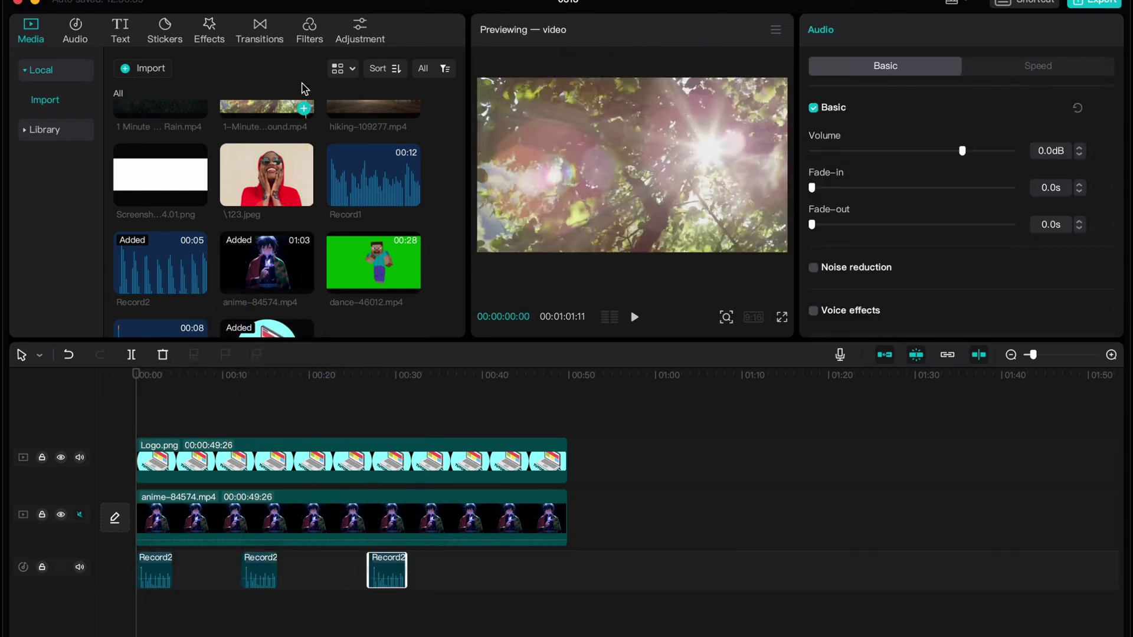
{"action": "left_click", "coordinate": [209, 33]}
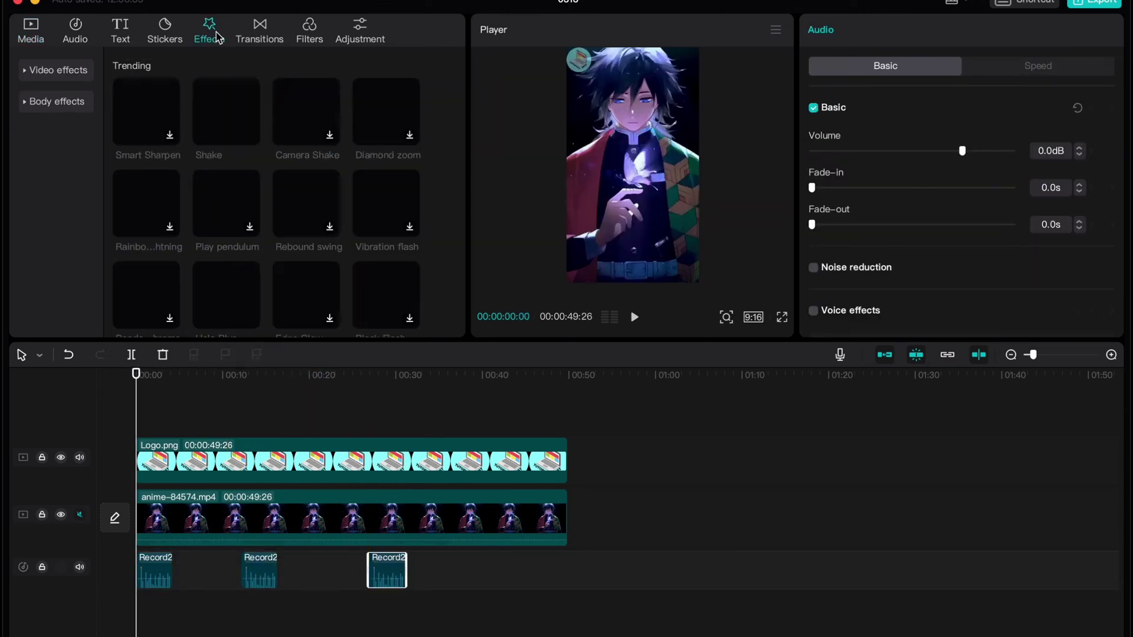
Add a Default text clip reading 'Anime' with an outlined preset, enlarged and moved lower.
{"action": "left_click", "coordinate": [120, 32]}
{"action": "mouse_move", "coordinate": [146, 108]}
{"action": "left_mouse_down"}
{"action": "mouse_move", "coordinate": [158, 417]}
{"action": "mouse_move", "coordinate": [569, 427]}
{"action": "left_mouse_up"}
{"action": "left_click", "coordinate": [848, 115]}
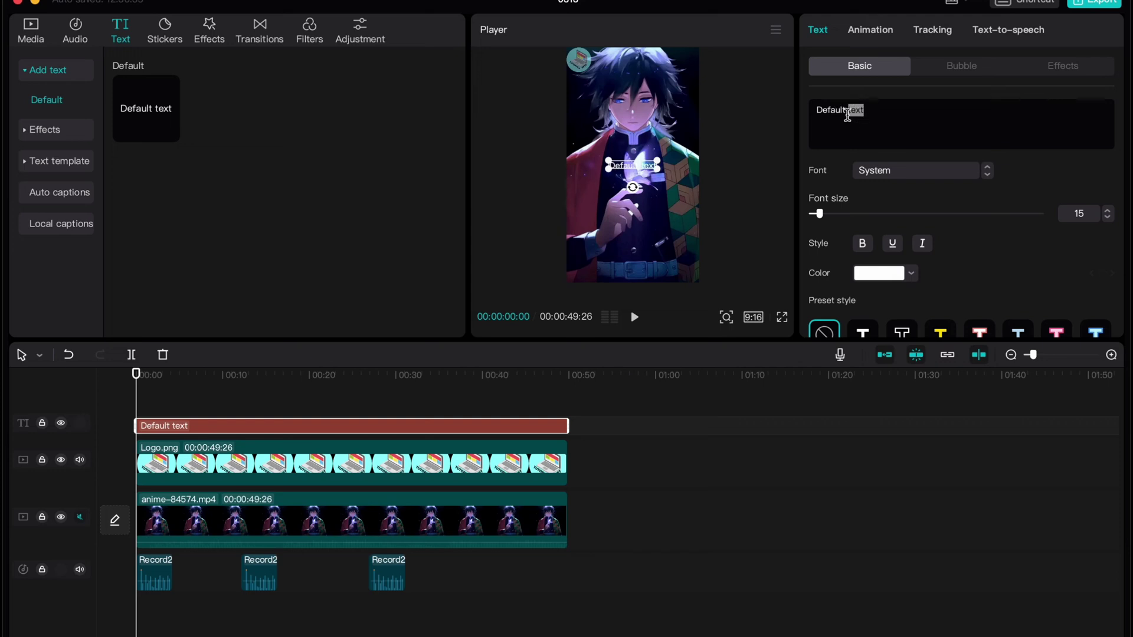
{"action": "triple_click", "coordinate": [848, 115]}
{"action": "type", "text": "Фтшьу"}
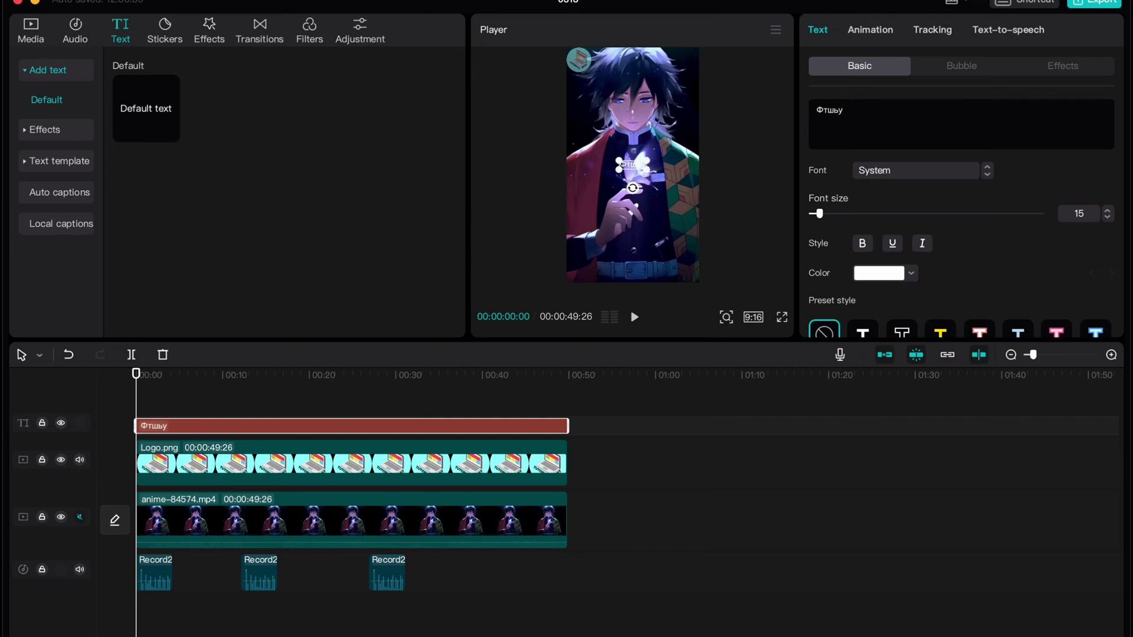
{"action": "key", "text": "BackSpace"}
{"action": "key", "text": "BackSpace"}
{"action": "key", "text": "BackSpace"}
{"action": "key", "text": "BackSpace"}
{"action": "key", "text": "BackSpace"}
{"action": "key", "text": "ctrl+space"}
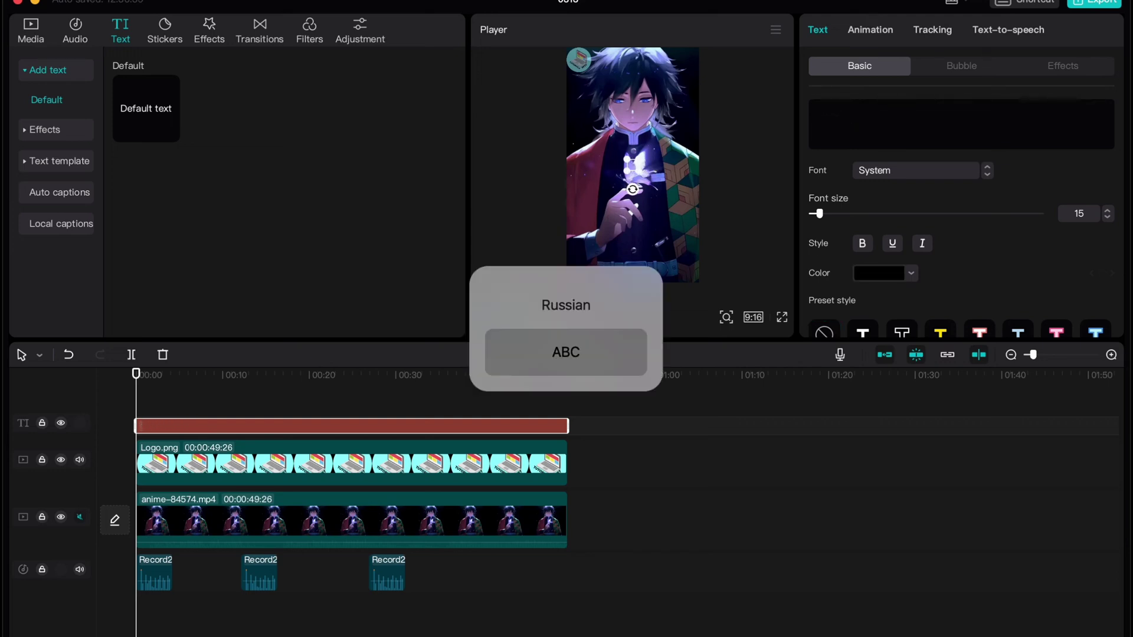
{"action": "type", "text": "Anim"}
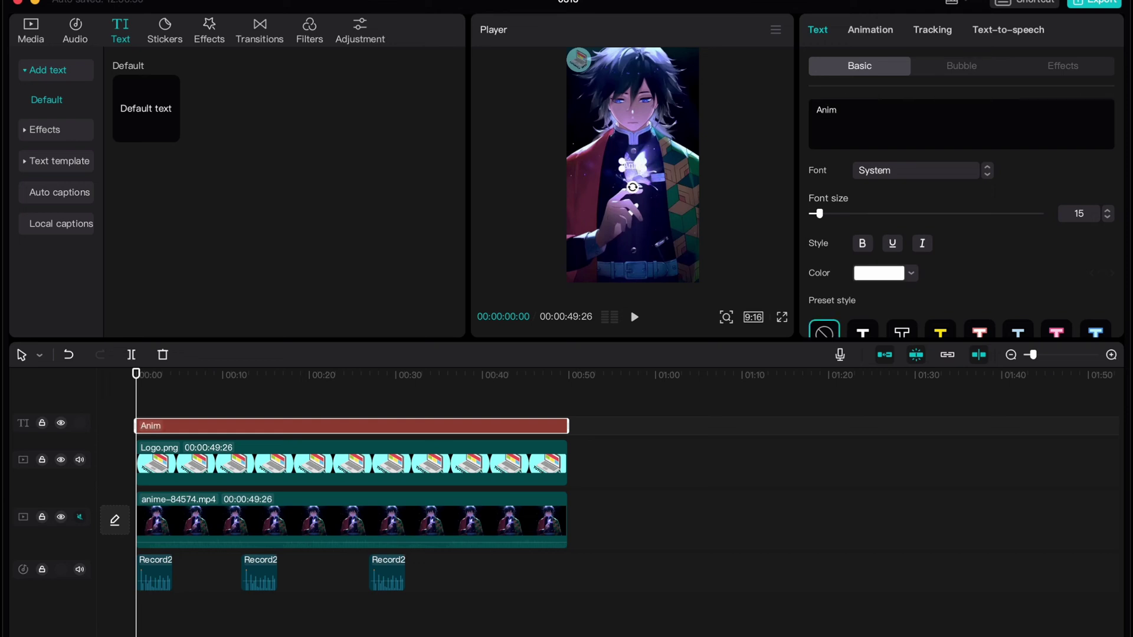
{"action": "type", "text": "e"}
{"action": "left_click", "coordinate": [901, 329]}
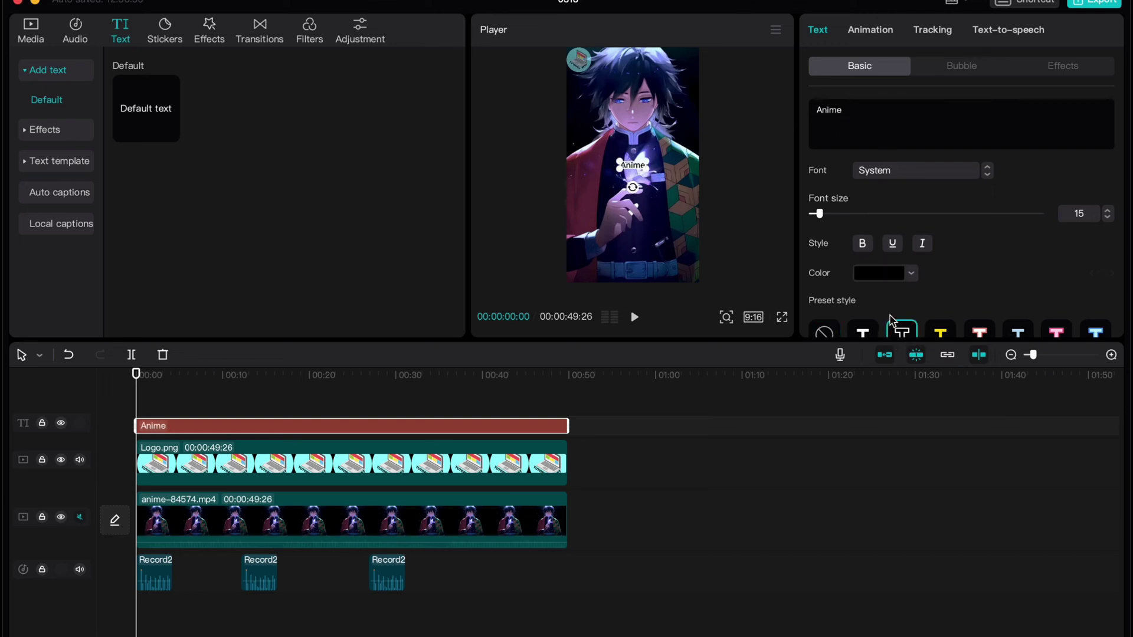
{"action": "mouse_move", "coordinate": [649, 174]}
{"action": "left_mouse_down"}
{"action": "mouse_move", "coordinate": [671, 188]}
{"action": "mouse_move", "coordinate": [637, 245]}
{"action": "left_mouse_up"}
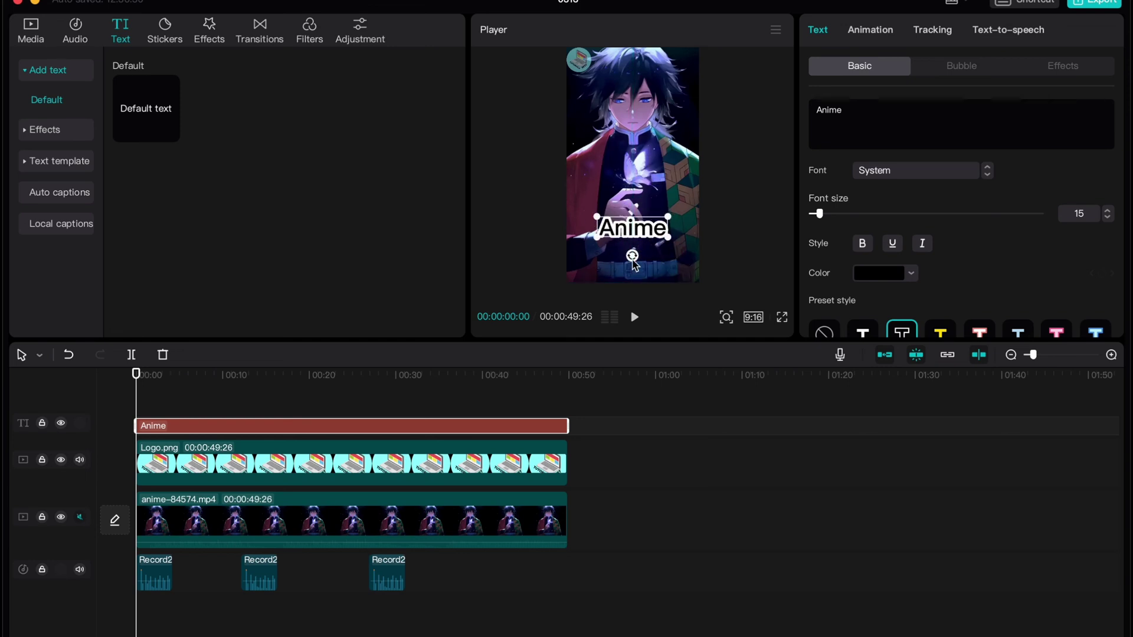
Preview the video and mute the Record2 audio track.
{"action": "left_click", "coordinate": [134, 373]}
{"action": "key", "text": "space"}
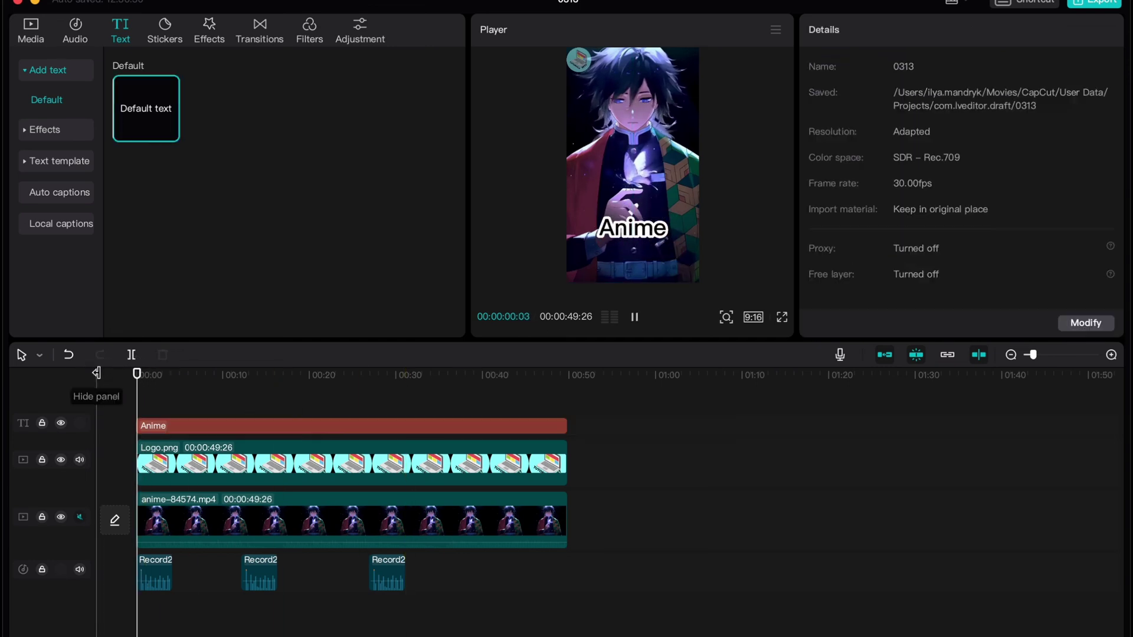
{"action": "key", "text": "space"}
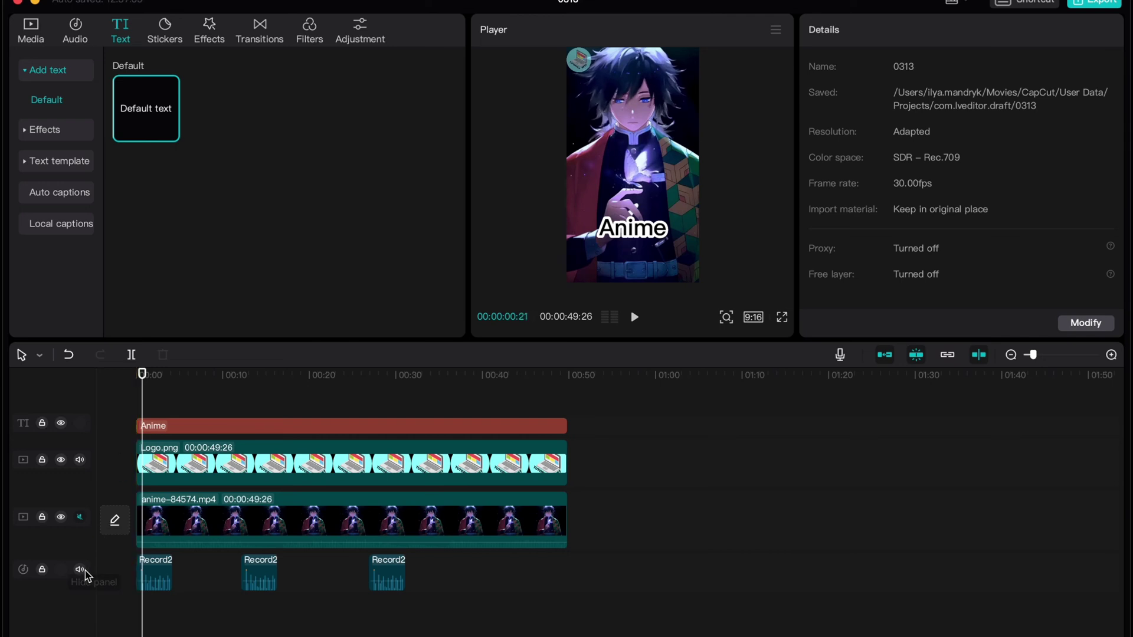
{"action": "left_click", "coordinate": [81, 570]}
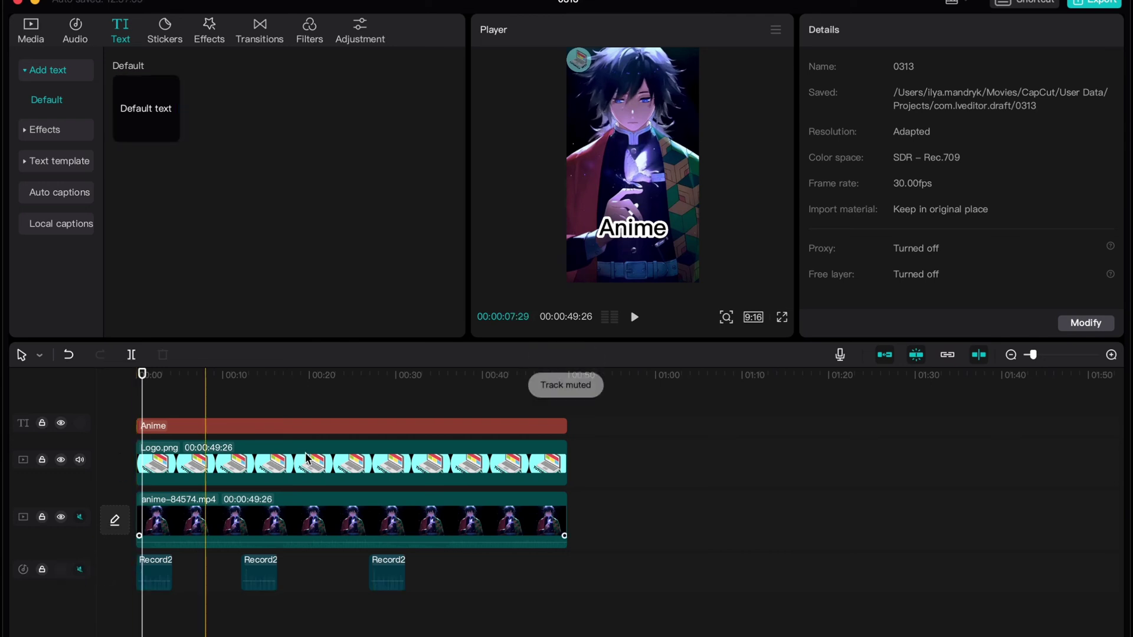
Title the export 'Short' and set the Desktop as its destination folder.
{"action": "left_click", "coordinate": [1101, 5]}
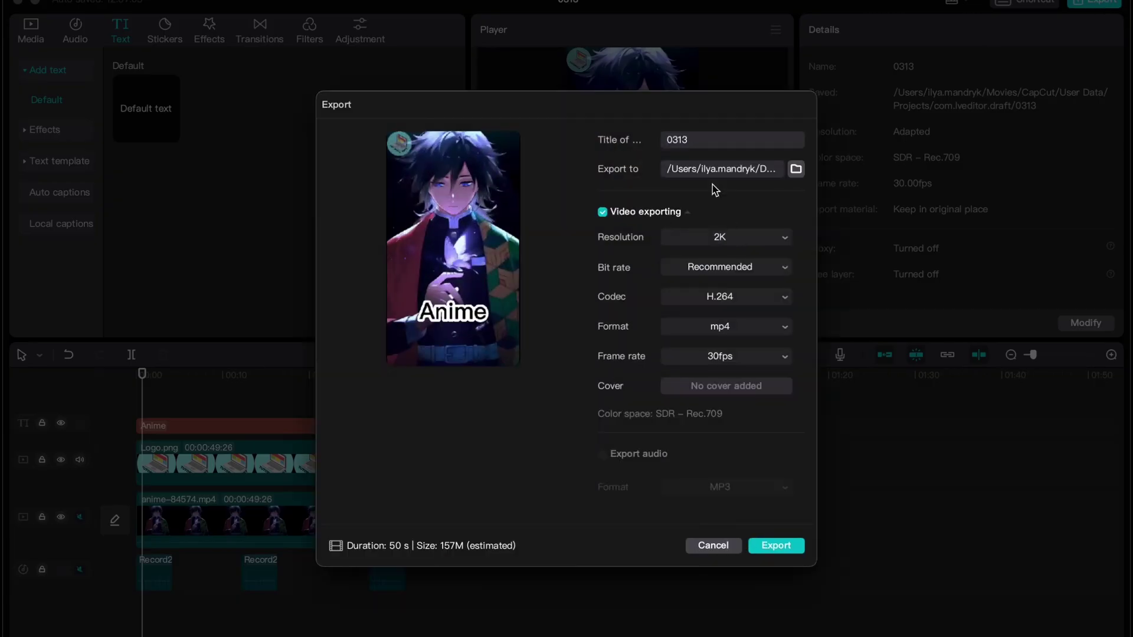
{"action": "left_click", "coordinate": [724, 144]}
{"action": "type", "text": "Short"}
{"action": "left_click", "coordinate": [795, 168]}
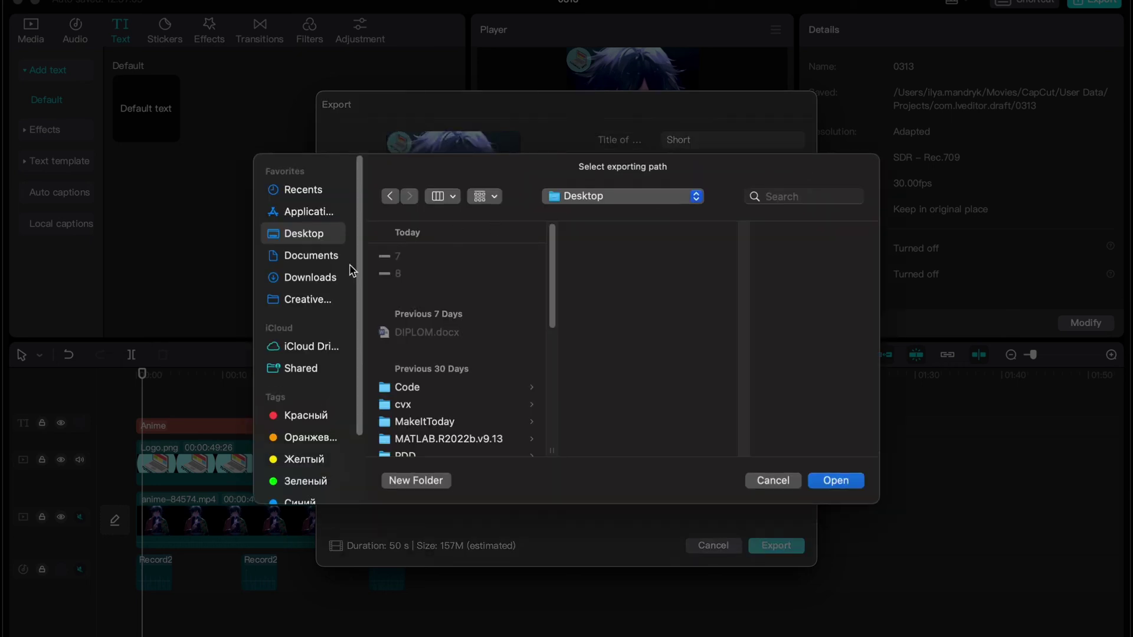
{"action": "left_click", "coordinate": [833, 483]}
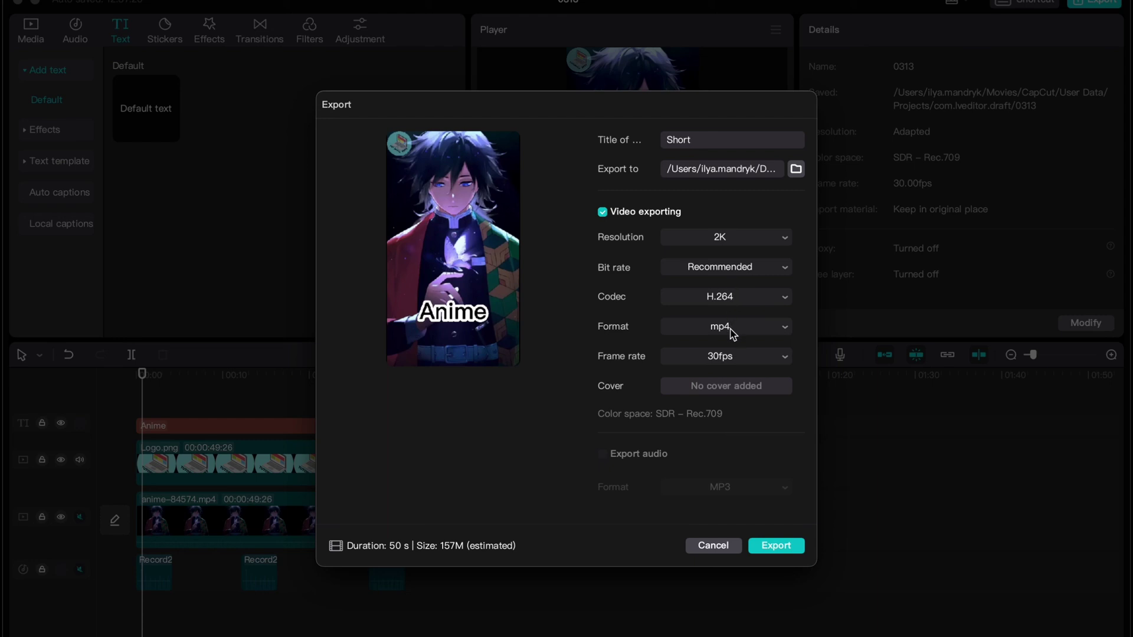
Export the 'Short' video as a 2K H.264 mp4 at 30fps.
{"action": "left_click", "coordinate": [777, 546]}
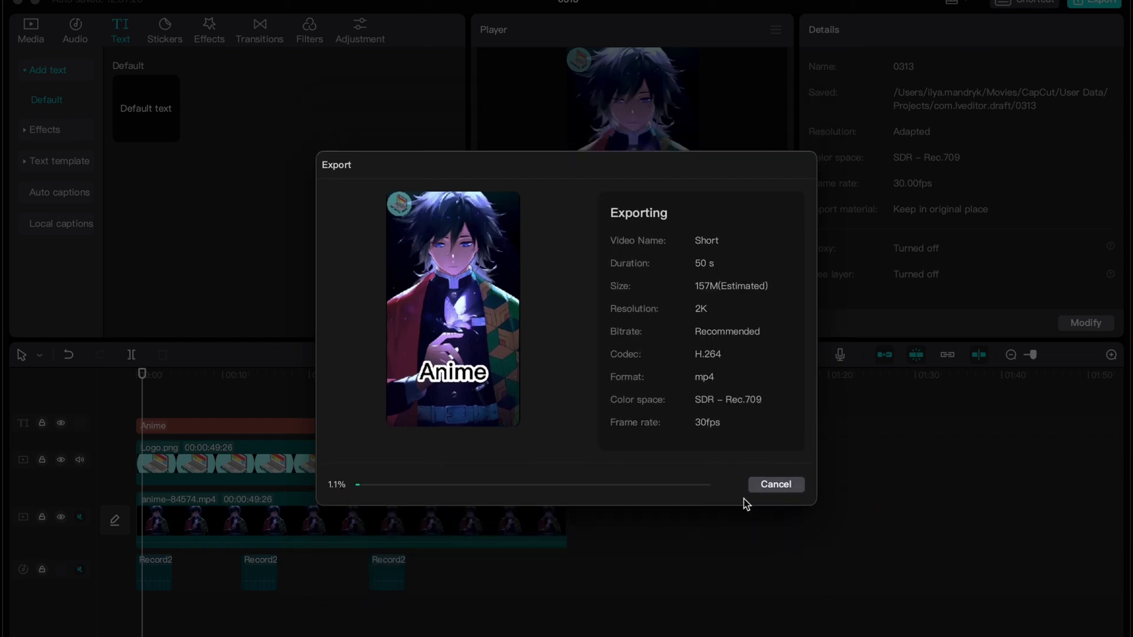